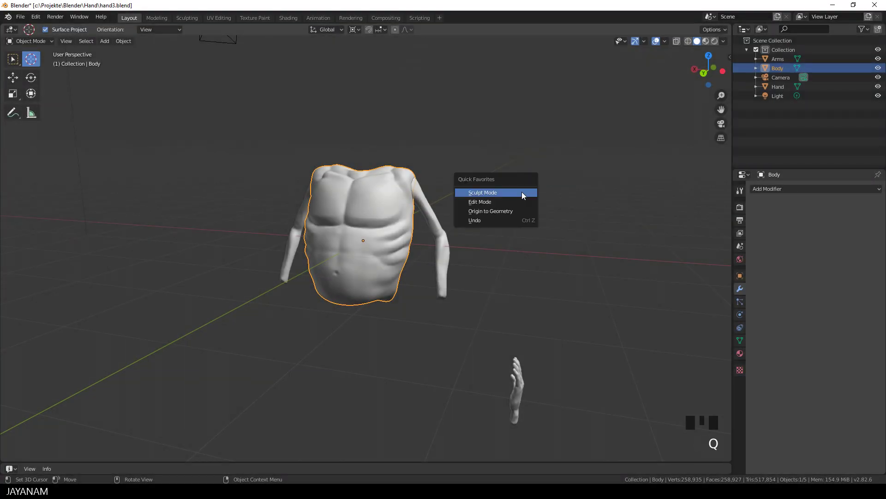
# - Switch the torso into Sculpt Mode and back to Object Mode, then put the 3D cursor on its shoulder
pyautogui.click(521, 192)
pyautogui.moveTo(522, 192); pyautogui.dragTo(514, 196, button='middle')
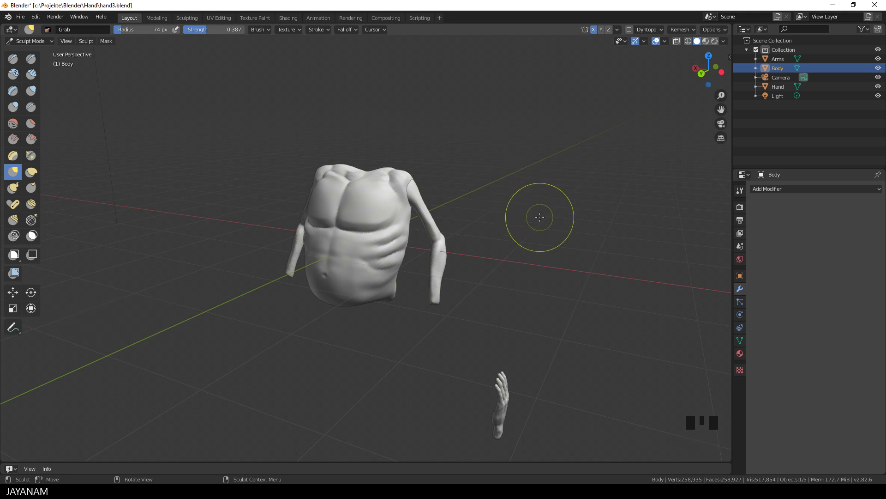
pyautogui.moveTo(508, 242)
pyautogui.mouseDown(button='middle')
pyautogui.moveTo(524, 267)
pyautogui.moveTo(347, 255)
pyautogui.moveTo(505, 242)
pyautogui.mouseUp(button='middle')
pyautogui.press('q')
pyautogui.click(505, 241)
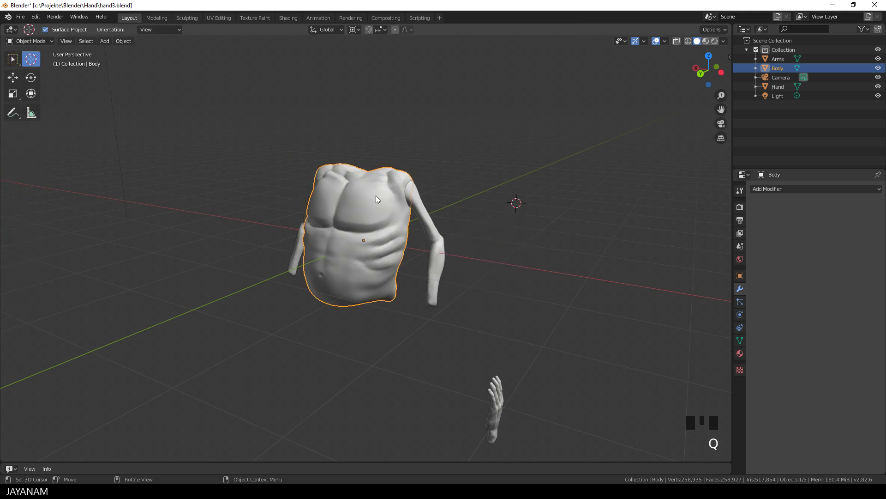
pyautogui.click(425, 215)
# - Select the Hand object, frame it in view and orbit to inspect it up close
pyautogui.click(13, 59)
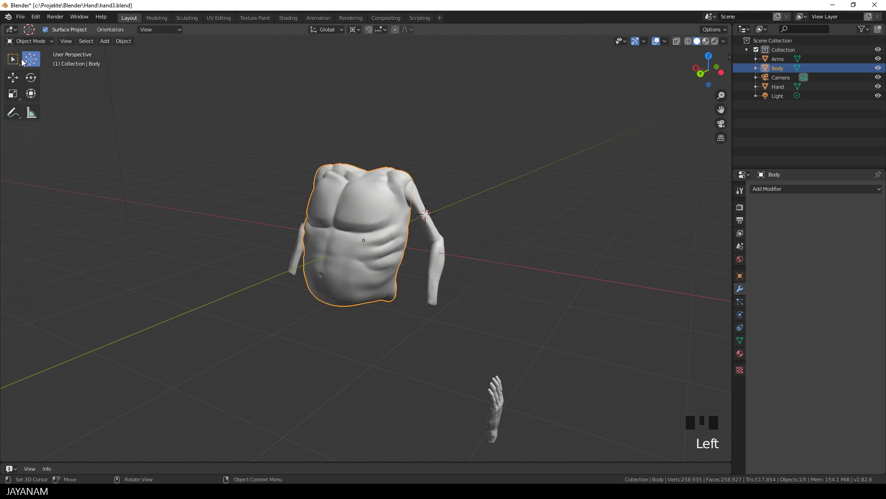
pyautogui.click(434, 256)
pyautogui.moveTo(434, 256); pyautogui.dragTo(468, 276, button='middle')
pyautogui.click(505, 405)
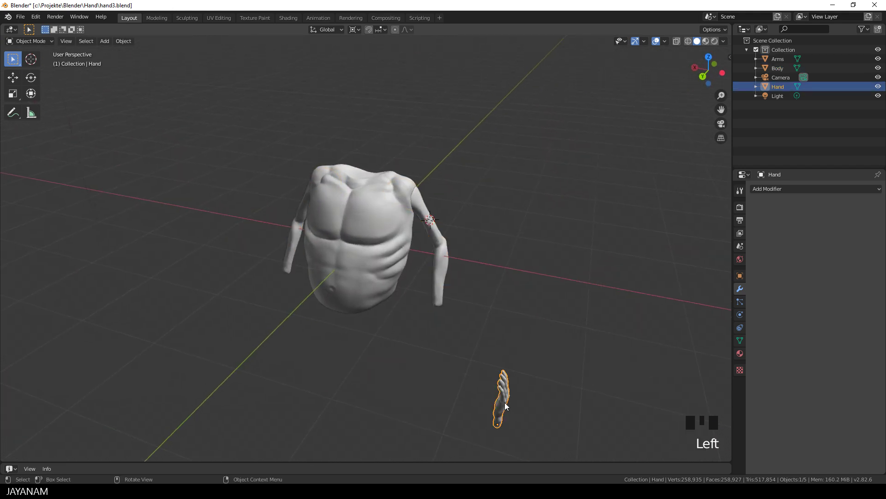
pyautogui.press('KP_Decimal')
pyautogui.moveTo(465, 355); pyautogui.dragTo(471, 339, button='middle')
pyautogui.scroll(-5, 365, 296)
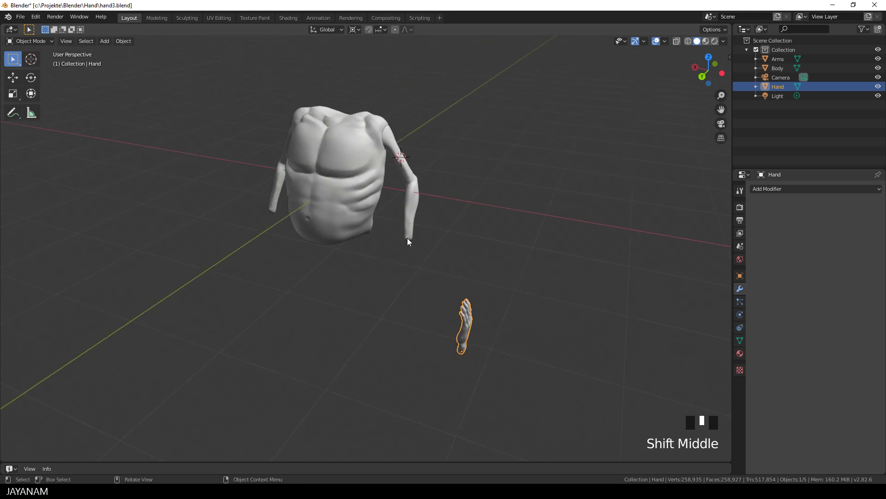
pyautogui.moveTo(408, 238); pyautogui.dragTo(483, 281, button='middle')
# - In Fast Sculpt, set type Scene with Hand as source, Align to face orientation on, Mirror X
pyautogui.scroll(2, 484, 281)
pyautogui.click(481, 278)
pyautogui.press('n')
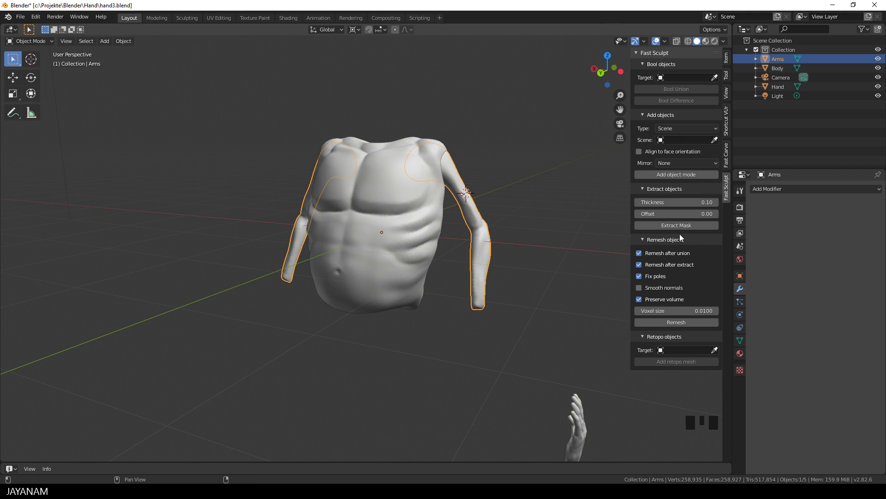
pyautogui.click(681, 129)
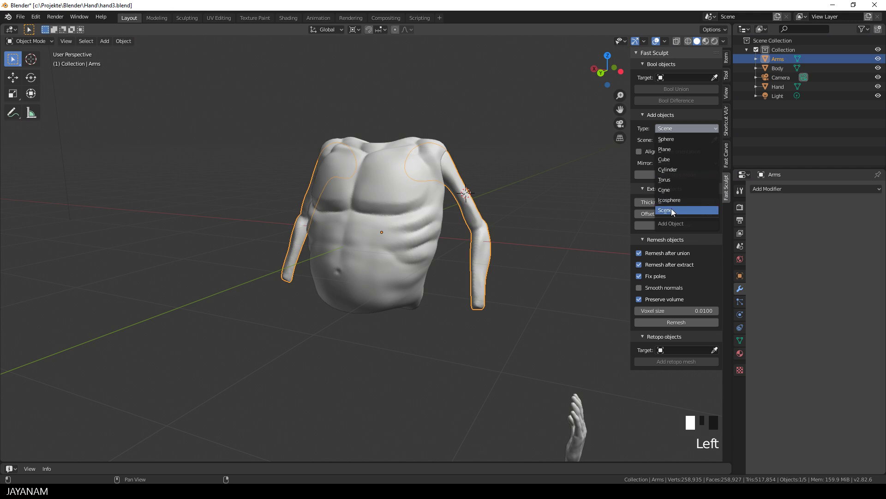
pyautogui.click(672, 210)
pyautogui.click(690, 139)
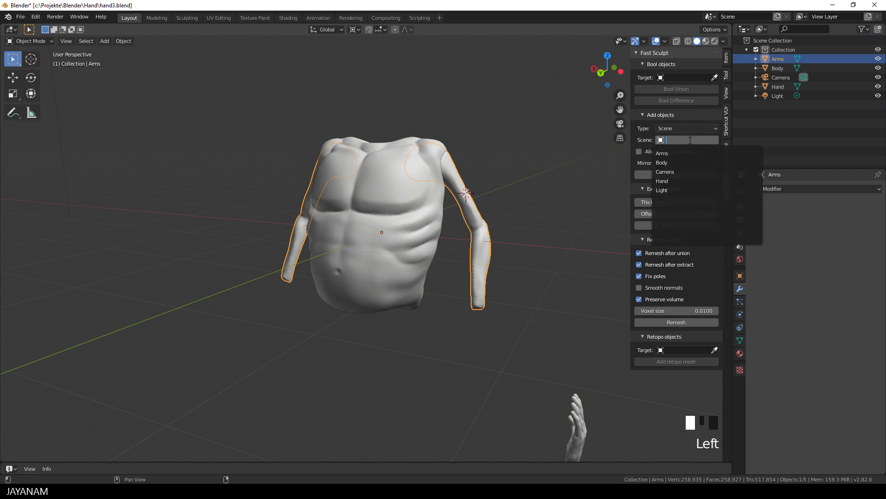
pyautogui.click(671, 181)
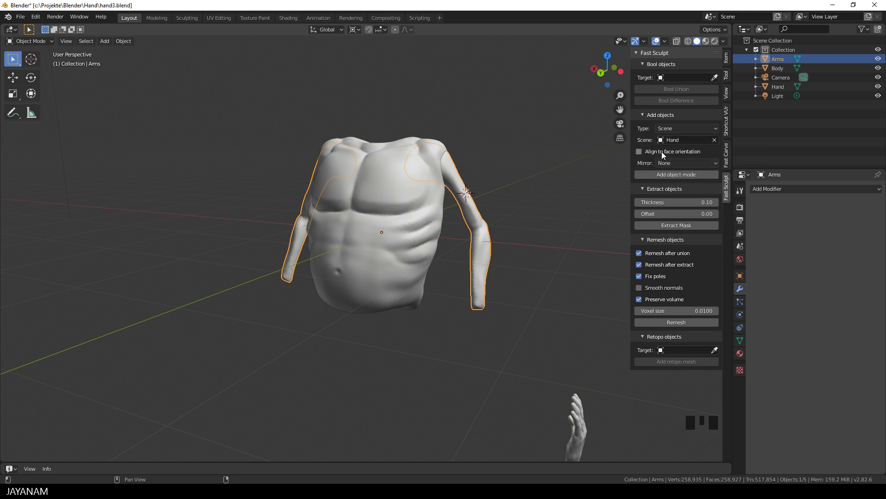
pyautogui.click(639, 151)
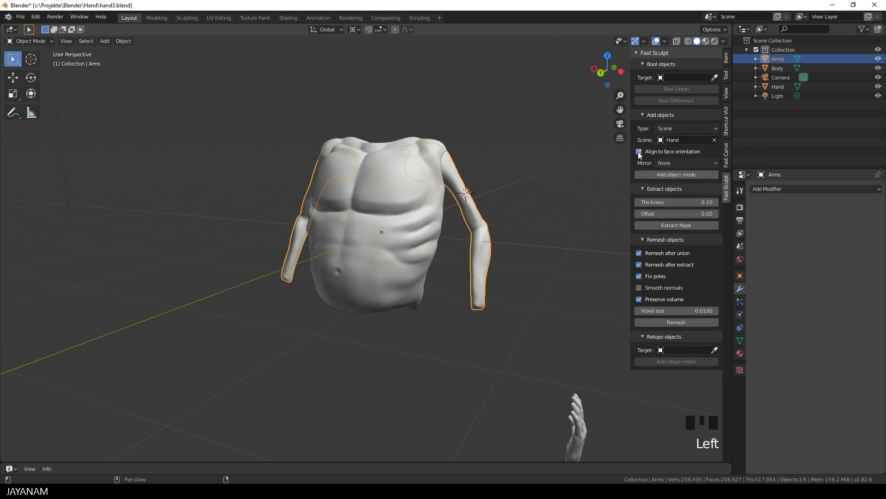
pyautogui.click(674, 164)
pyautogui.click(669, 183)
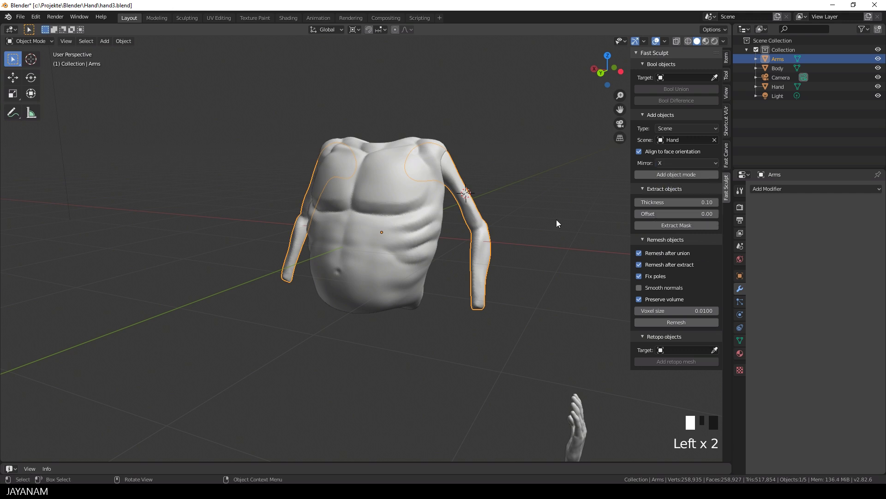
pyautogui.scroll(-4, 523, 252)
pyautogui.middleClick(518, 252)
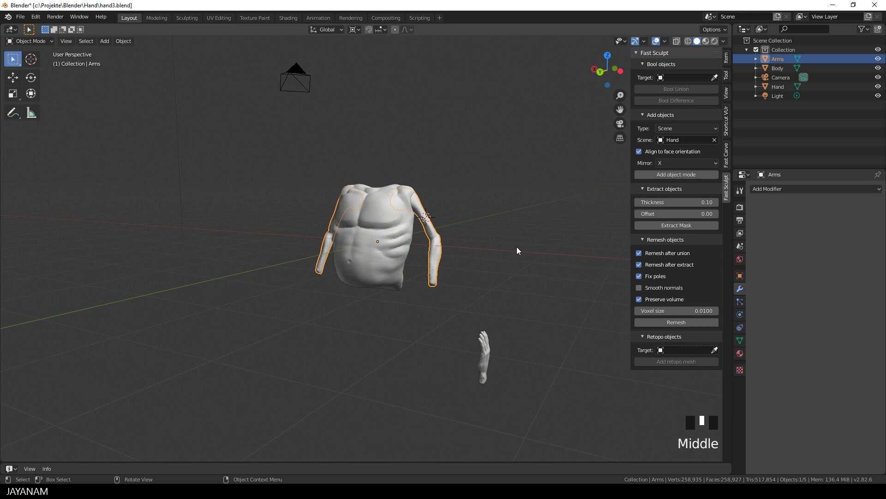
# - Place a mirrored Hand.001 copy at the wrist end of the arm and orbit to check it
pyautogui.click(685, 175)
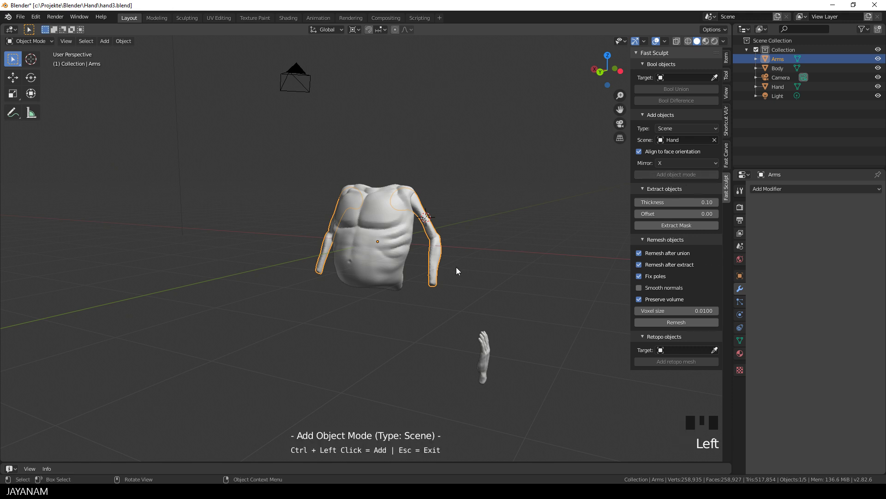
pyautogui.moveTo(458, 267); pyautogui.dragTo(393, 237, button='middle')
pyautogui.scroll(3, 466, 262)
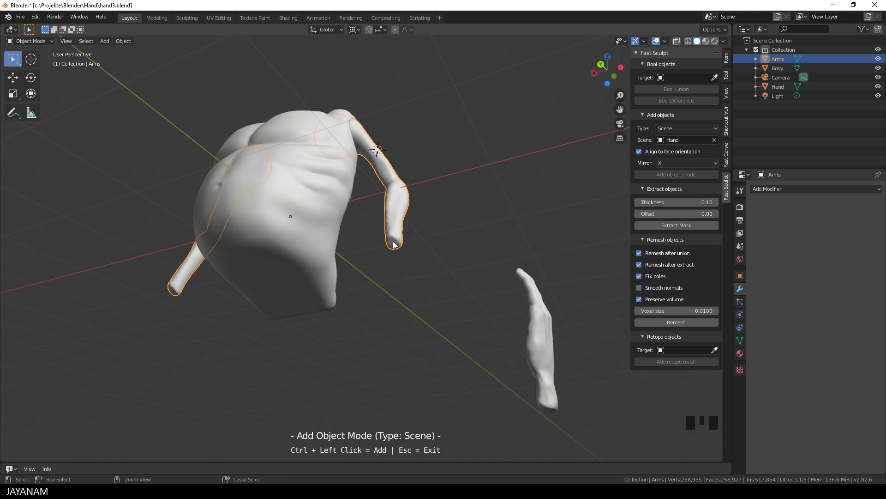
pyautogui.keyDown('ctrl'); pyautogui.click(393, 244); pyautogui.keyUp('ctrl')
pyautogui.moveTo(447, 234); pyautogui.dragTo(378, 262, button='middle')
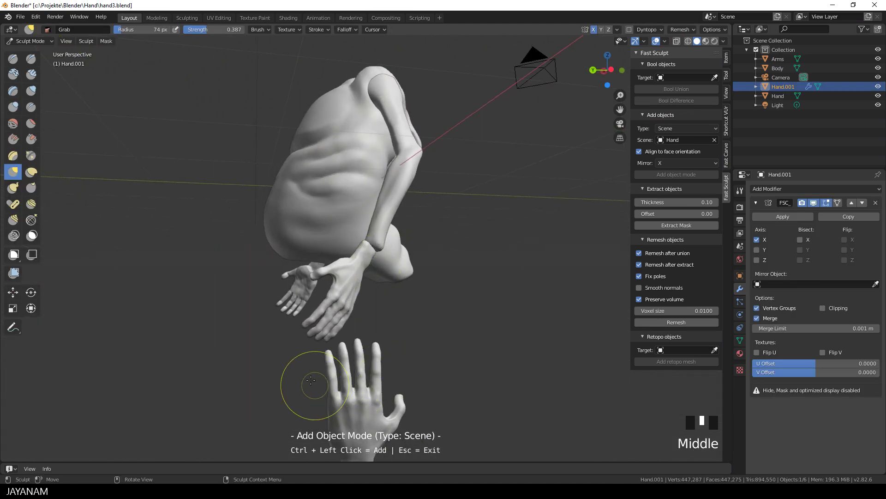
pyautogui.moveTo(298, 372)
pyautogui.mouseDown(button='middle')
pyautogui.moveTo(327, 339)
pyautogui.moveTo(438, 333)
pyautogui.moveTo(362, 319)
pyautogui.mouseUp(button='middle')
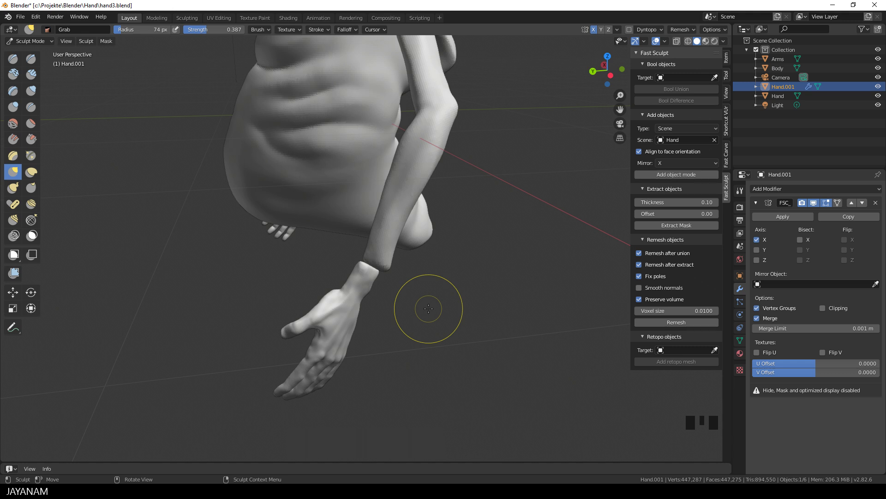
# - In Edit Mode, select all of Hand.001, then rotate it and move it toward the wrist
pyautogui.press('Tab')
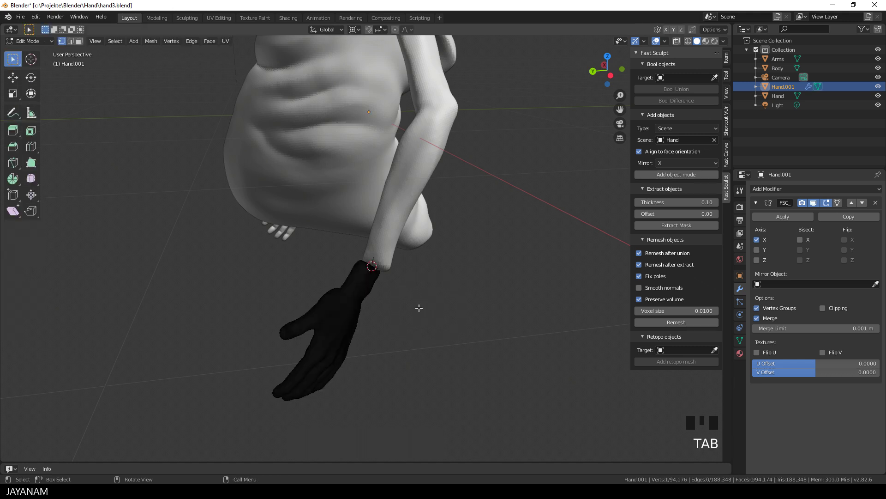
pyautogui.moveTo(419, 308); pyautogui.dragTo(381, 280, button='middle')
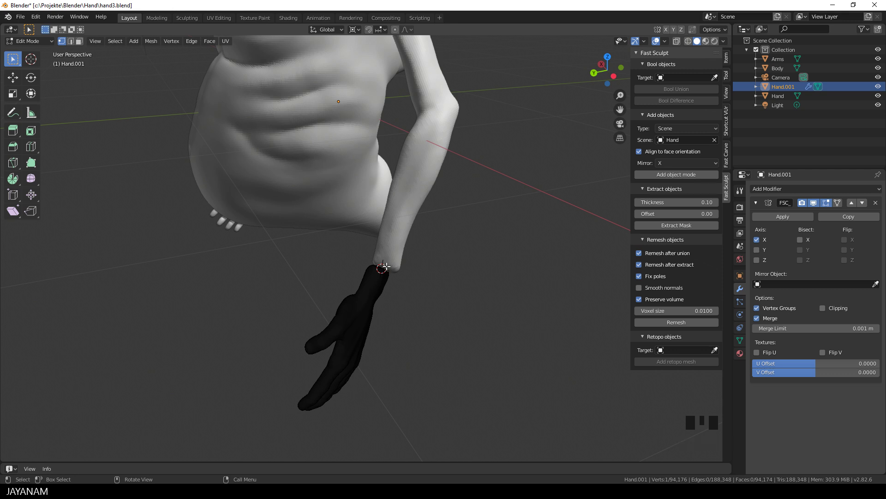
pyautogui.press('a')
pyautogui.moveTo(457, 356); pyautogui.dragTo(372, 344, button='middle')
pyautogui.press('r')
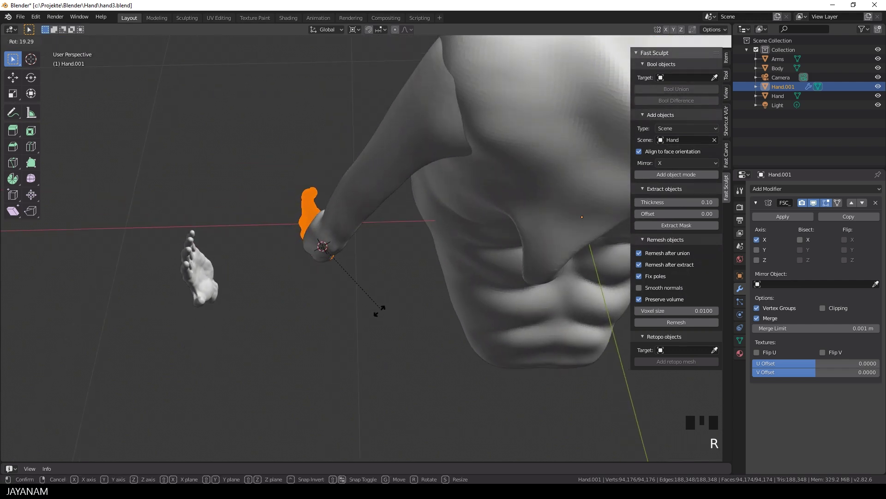
pyautogui.click(386, 309)
pyautogui.moveTo(385, 308); pyautogui.dragTo(277, 366, button='middle')
pyautogui.press('g')
pyautogui.click(560, 270)
# - Fine-tune the hand's rotation and position so it sits on the forearm's end
pyautogui.press('r')
pyautogui.click(382, 317)
pyautogui.moveTo(382, 316); pyautogui.dragTo(504, 255, button='middle')
pyautogui.press('g')
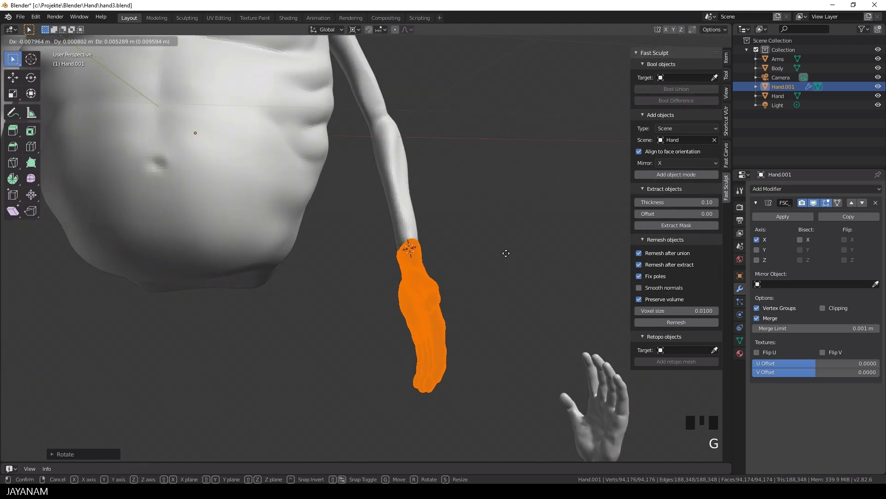
pyautogui.click(504, 247)
pyautogui.scroll(-4, 361, 248)
pyautogui.moveTo(361, 248); pyautogui.dragTo(387, 238, button='middle')
pyautogui.moveTo(509, 218); pyautogui.dragTo(348, 251, button='middle')
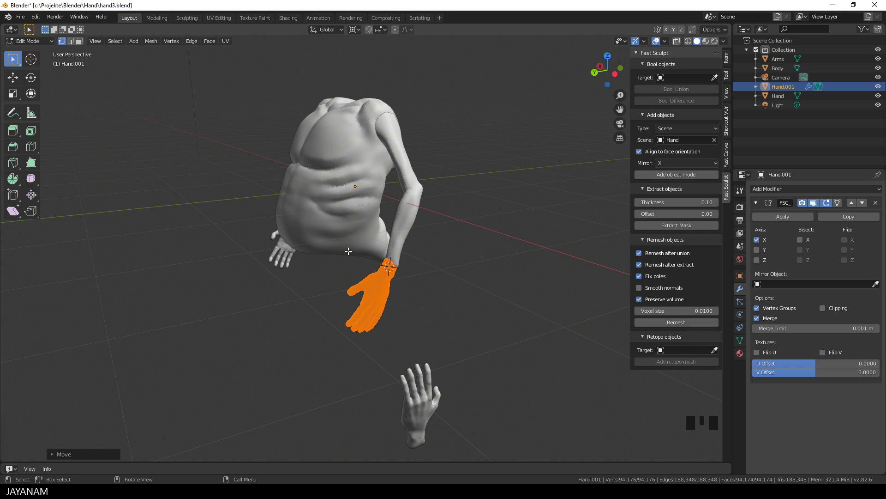
# - Apply the Mirror modifier on Hand.001
pyautogui.press('Tab')
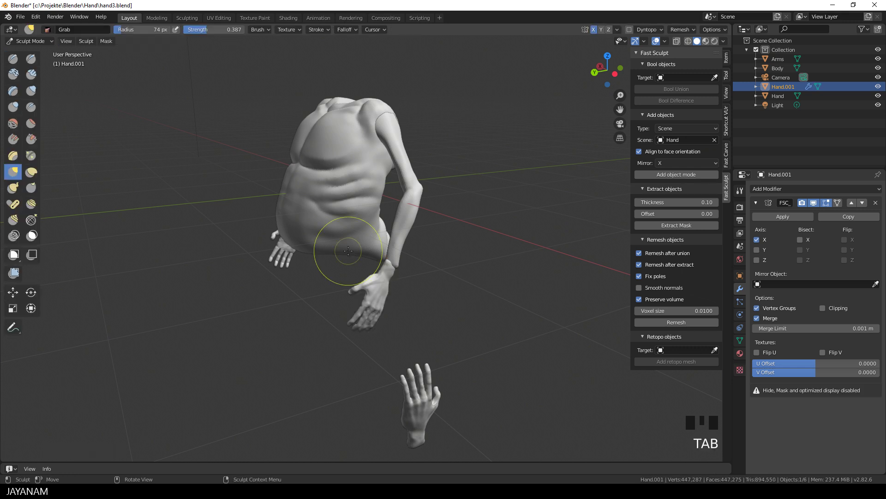
pyautogui.click(791, 215)
pyautogui.moveTo(485, 257); pyautogui.dragTo(461, 264, button='middle')
pyautogui.scroll(2, 461, 263)
pyautogui.scroll(2, 461, 264)
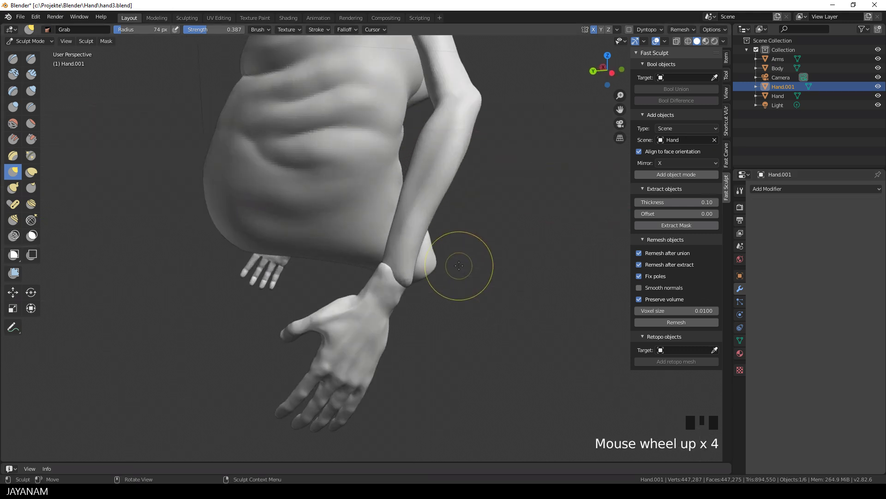
pyautogui.moveTo(405, 286); pyautogui.dragTo(192, 228, button='middle')
pyautogui.click(393, 272)
pyautogui.scroll(1, 237, 233)
pyautogui.click(238, 233)
# - Put the Arms object in Sculpt Mode and grab-pull its wrist toward the attached hand
pyautogui.press('q')
pyautogui.click(192, 228)
pyautogui.click(288, 184)
pyautogui.press('q')
pyautogui.click(288, 185)
pyautogui.moveTo(288, 185)
pyautogui.mouseDown(button='middle')
pyautogui.moveTo(410, 207)
pyautogui.moveTo(233, 227)
pyautogui.moveTo(295, 214)
pyautogui.moveTo(402, 297)
pyautogui.mouseUp(button='middle')
pyautogui.click(415, 206)
pyautogui.click(416, 206)
pyautogui.moveTo(394, 304); pyautogui.dragTo(366, 316)
pyautogui.moveTo(366, 317); pyautogui.dragTo(564, 254, button='middle')
pyautogui.moveTo(563, 254); pyautogui.dragTo(573, 252)
pyautogui.moveTo(572, 251); pyautogui.dragTo(489, 242, button='middle')
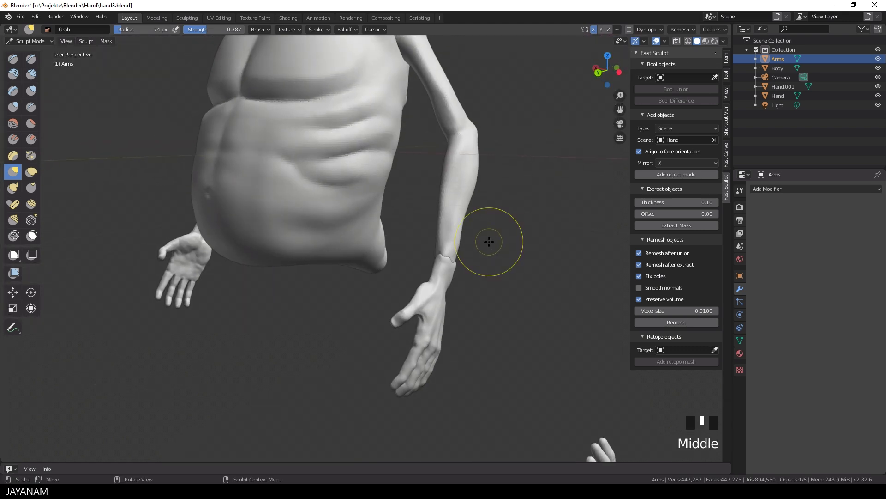
# - Join Hand.001 into the Arms object with Arms as the active object
pyautogui.press('q')
pyautogui.click(481, 241)
pyautogui.moveTo(466, 261); pyautogui.dragTo(412, 287, button='middle')
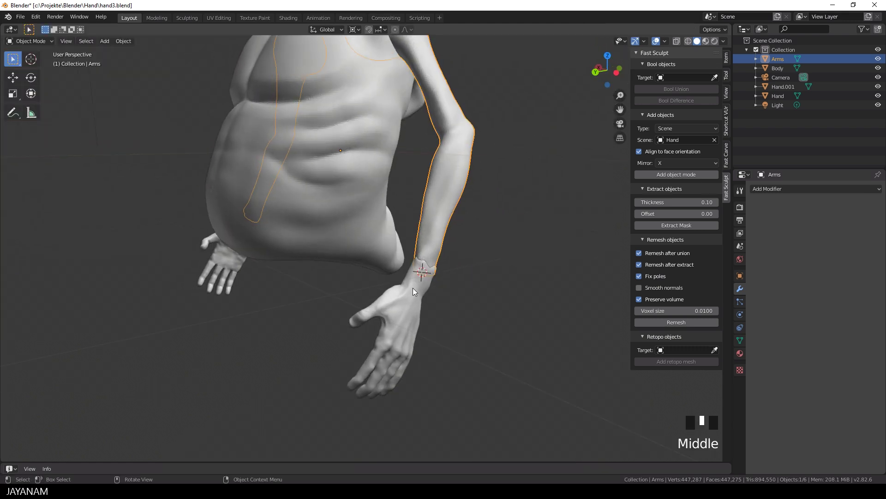
pyautogui.click(413, 286)
pyautogui.keyDown('shift'); pyautogui.click(440, 218); pyautogui.keyUp('shift')
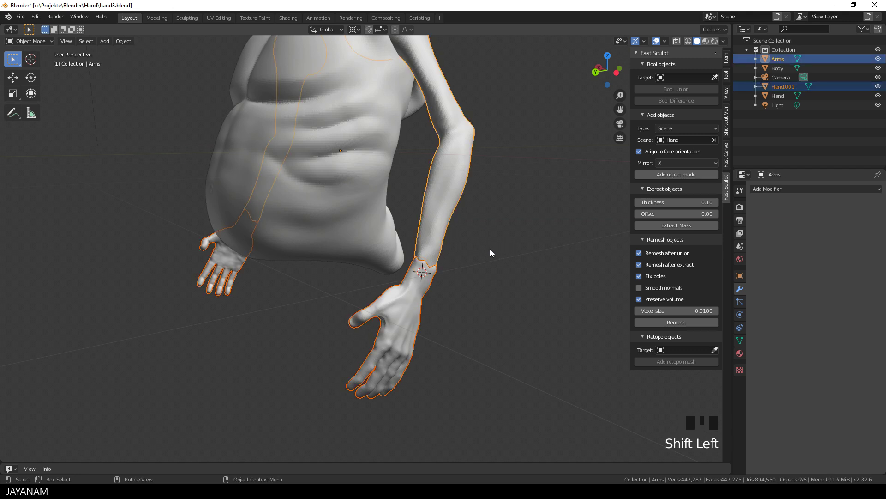
pyautogui.hotkey('ctrl', 'j')
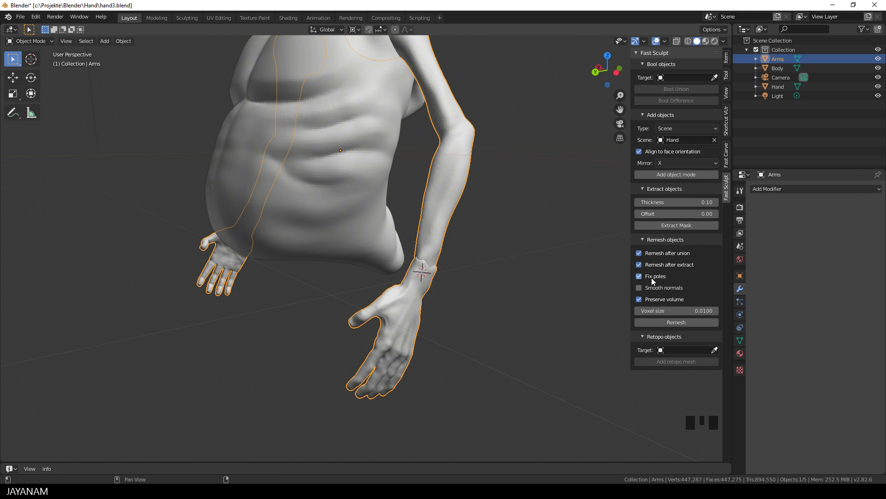
# - Remesh the combined Arms mesh at voxel size 0.0060
pyautogui.click(689, 310)
pyautogui.press('Return')
pyautogui.click(678, 322)
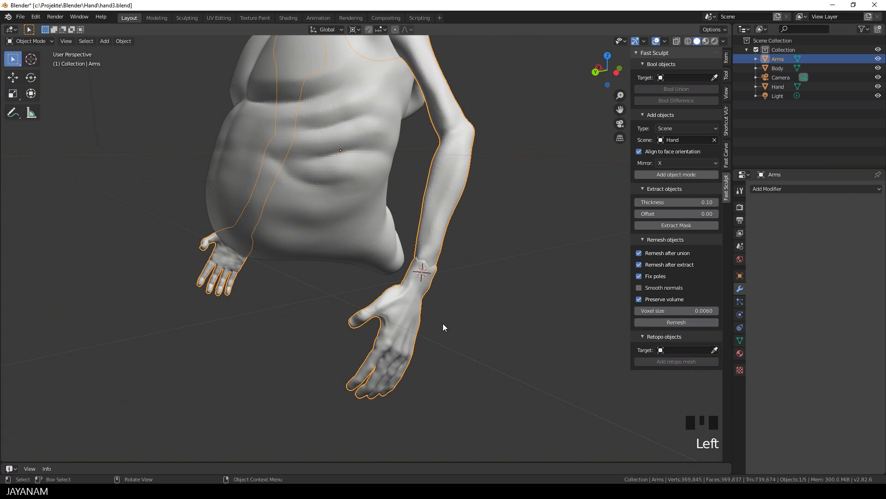
pyautogui.moveTo(443, 326)
pyautogui.mouseDown(button='middle')
pyautogui.moveTo(426, 319)
pyautogui.moveTo(432, 326)
pyautogui.mouseUp(button='middle')
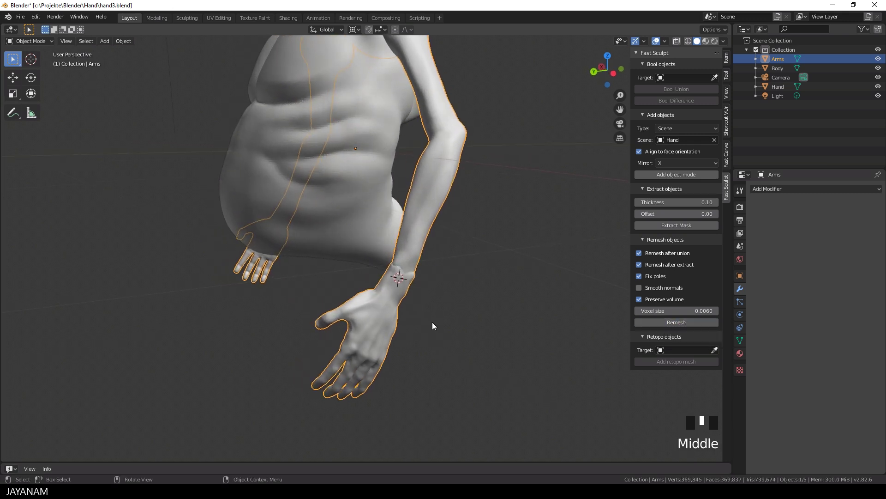
# - Sculpt the Arms mesh, smoothing the arm and forearm surfaces
pyautogui.press('q')
pyautogui.click(509, 145)
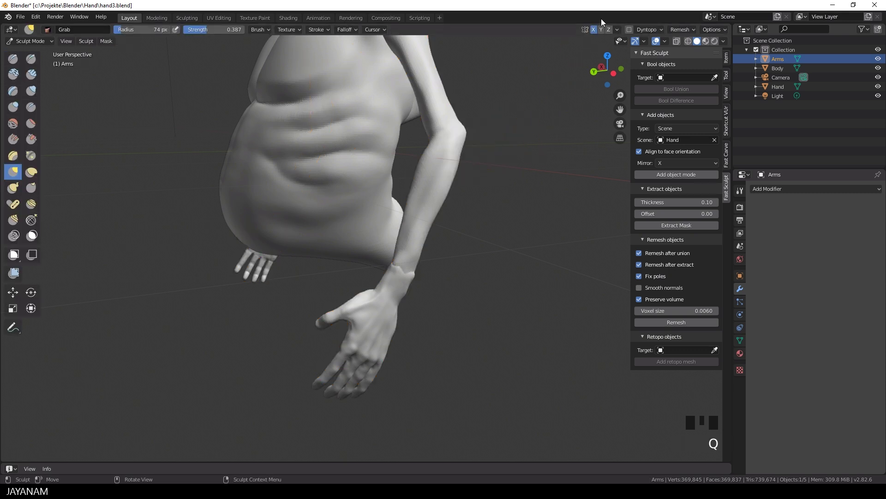
pyautogui.scroll(2, 451, 238)
pyautogui.keyDown('shift'); pyautogui.moveTo(451, 238); pyautogui.dragTo(385, 245); pyautogui.keyUp('shift')
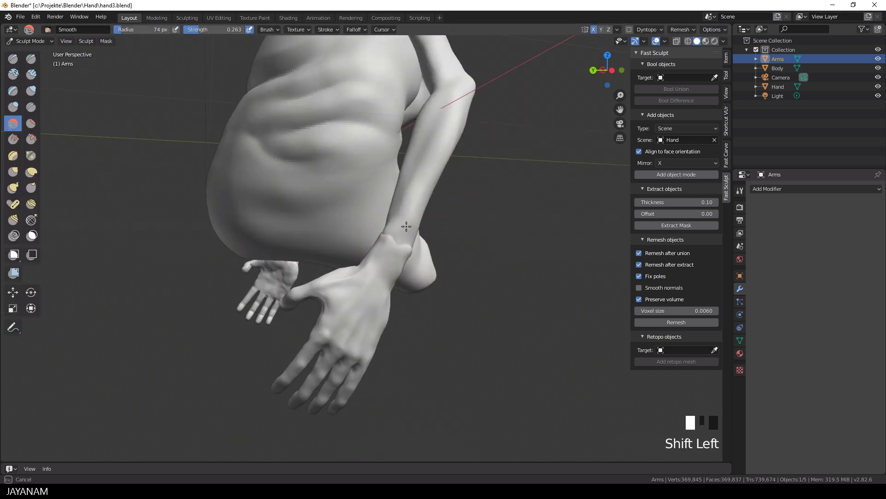
pyautogui.moveTo(418, 237)
pyautogui.mouseDown(button='middle')
pyautogui.moveTo(540, 238)
pyautogui.moveTo(496, 252)
pyautogui.moveTo(444, 238)
pyautogui.moveTo(241, 226)
pyautogui.mouseUp(button='middle')
pyautogui.scroll(2, 241, 226)
pyautogui.keyDown('shift'); pyautogui.moveTo(242, 226); pyautogui.dragTo(175, 231); pyautogui.keyUp('shift')
pyautogui.moveTo(175, 231); pyautogui.dragTo(282, 261, button='middle')
pyautogui.scroll(2, 287, 263)
pyautogui.keyDown('shift'); pyautogui.moveTo(287, 263); pyautogui.dragTo(253, 277); pyautogui.keyUp('shift')
# - Set a 118 px brush radius, smooth the wrist seam, and select the Crease brush
pyautogui.press('f')
pyautogui.click(258, 277)
pyautogui.click(260, 277)
pyautogui.click(260, 277)
pyautogui.moveTo(245, 283)
pyautogui.mouseDown(button='middle')
pyautogui.moveTo(398, 311)
pyautogui.moveTo(306, 257)
pyautogui.mouseUp(button='middle')
pyautogui.moveTo(305, 257); pyautogui.dragTo(300, 259)
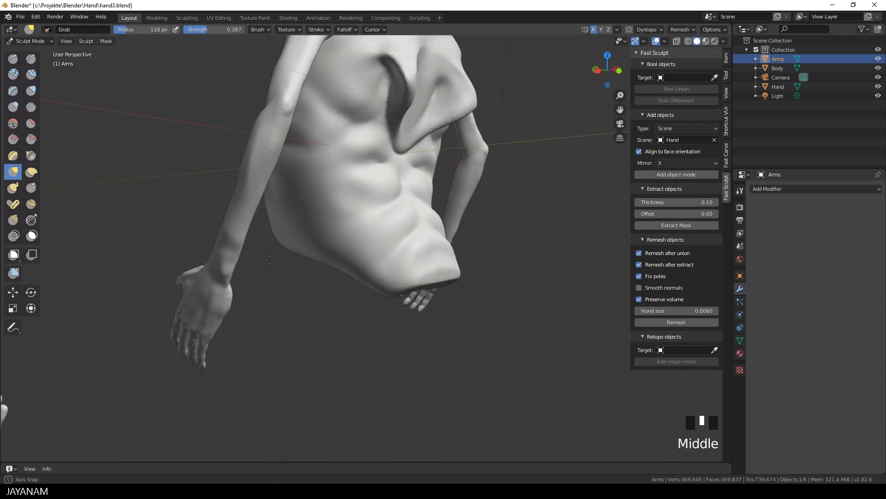
pyautogui.keyDown('shift'); pyautogui.moveTo(262, 259); pyautogui.dragTo(332, 262, button='middle'); pyautogui.keyUp('shift')
pyautogui.scroll(6, 457, 286)
pyautogui.scroll(2, 443, 294)
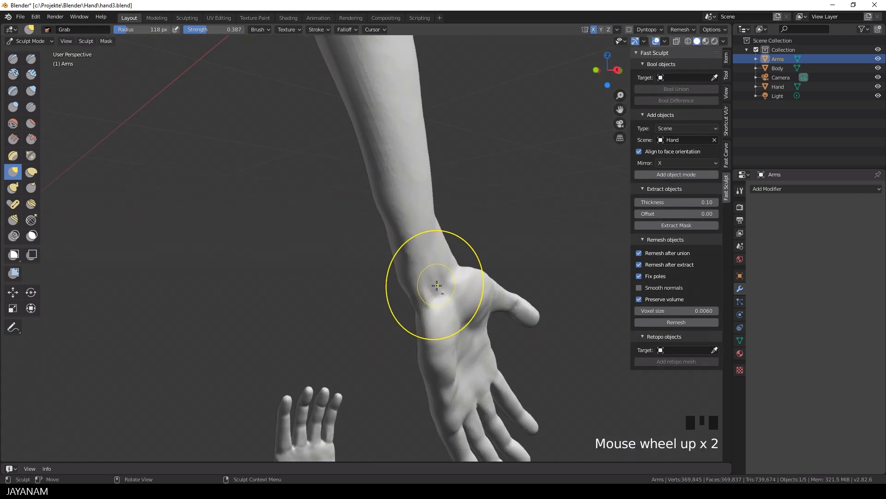
pyautogui.keyDown('shift'); pyautogui.moveTo(443, 294); pyautogui.dragTo(437, 284); pyautogui.keyUp('shift')
pyautogui.moveTo(436, 284)
pyautogui.mouseDown(button='middle')
pyautogui.moveTo(429, 286)
pyautogui.moveTo(451, 299)
pyautogui.mouseUp(button='middle')
pyautogui.scroll(1, 450, 299)
pyautogui.click(31, 107)
# - Shrink the crease brush to 26 px and carve crease dabs across the wrist and palm
pyautogui.press('f')
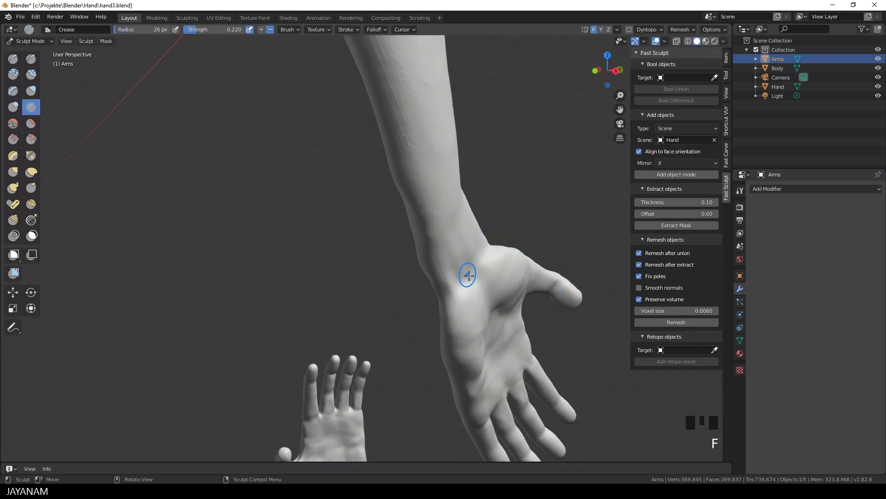
pyautogui.keyDown('ctrl'); pyautogui.click(452, 237); pyautogui.keyUp('ctrl')
pyautogui.keyDown('ctrl'); pyautogui.click(463, 283); pyautogui.keyUp('ctrl')
pyautogui.keyDown('ctrl'); pyautogui.click(475, 297); pyautogui.keyUp('ctrl')
pyautogui.keyDown('ctrl'); pyautogui.click(493, 280); pyautogui.keyUp('ctrl')
pyautogui.keyDown('ctrl'); pyautogui.click(448, 214); pyautogui.keyUp('ctrl')
pyautogui.keyDown('ctrl'); pyautogui.click(449, 214); pyautogui.keyUp('ctrl')
pyautogui.doubleClick(477, 282)
pyautogui.click(477, 289)
pyautogui.scroll(-4, 455, 297)
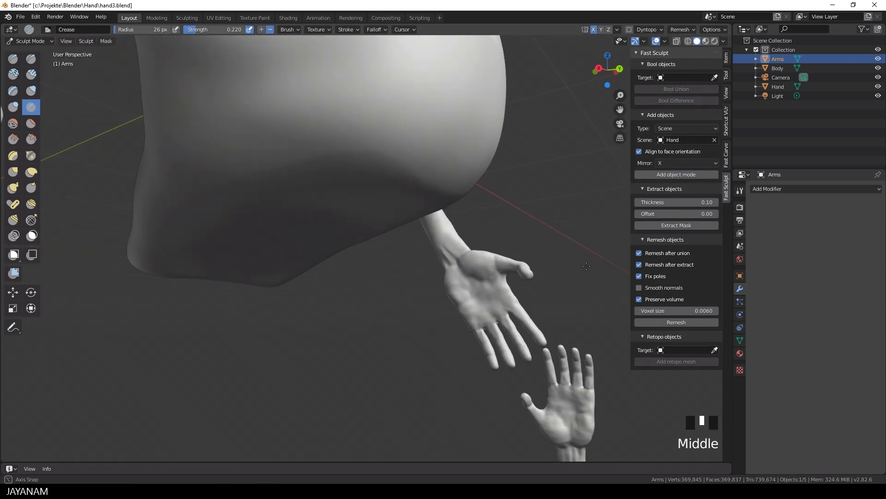